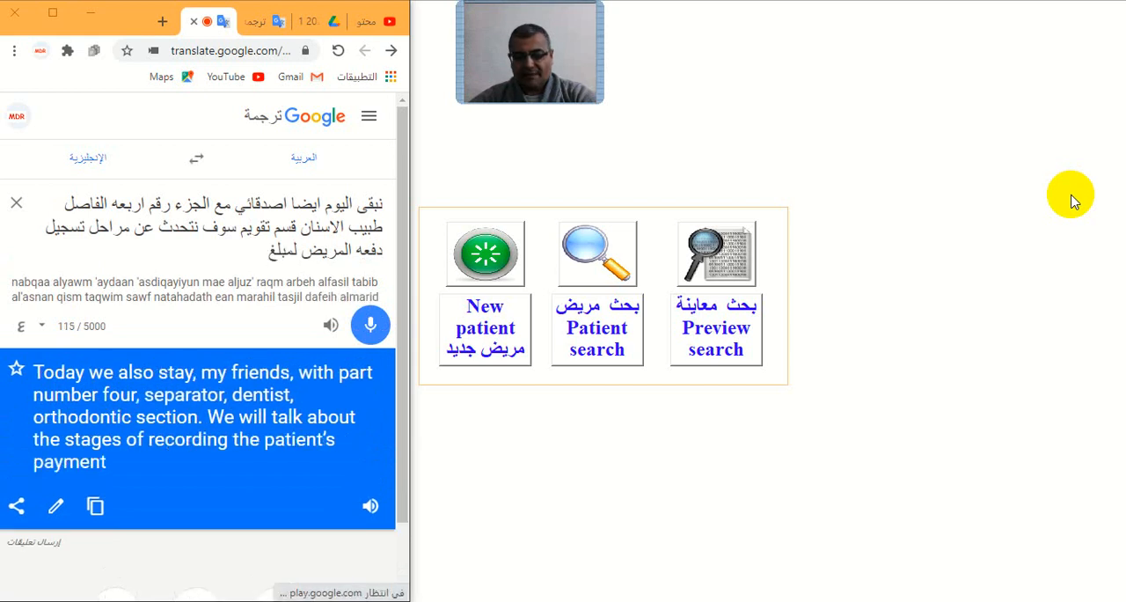
# - Play the English translation of the lesson introduction aloud in Google Translate, and stop the playback
pyautogui.click(370, 522)
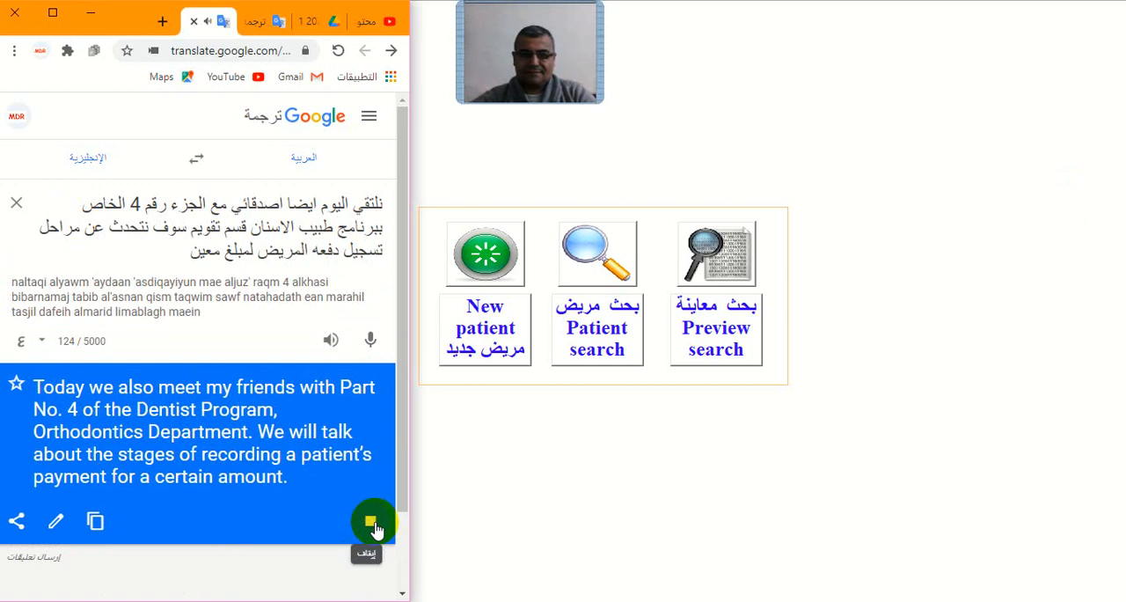
pyautogui.click(373, 526)
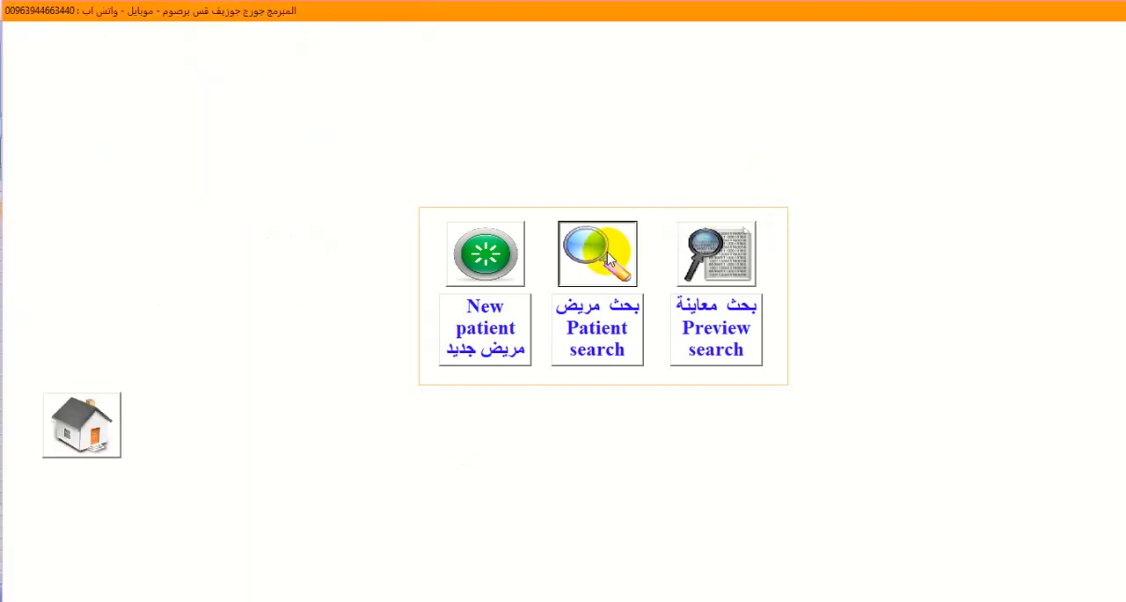
# - Switch to the dentist program and open the patient's file through the patient search
pyautogui.click(607, 257)
pyautogui.doubleClick(574, 125)
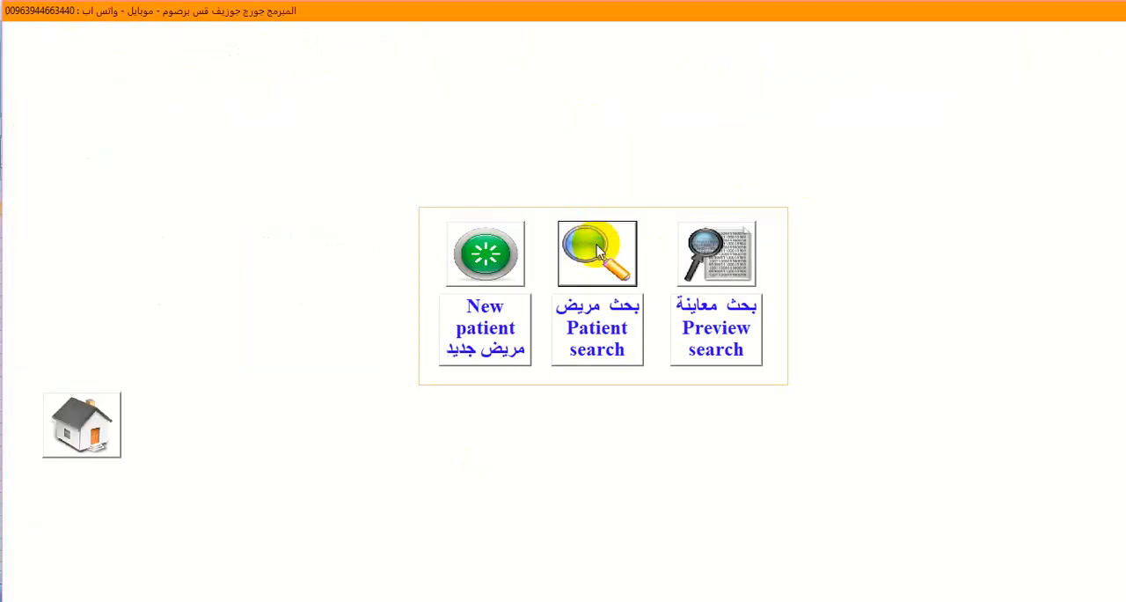
pyautogui.click(596, 247)
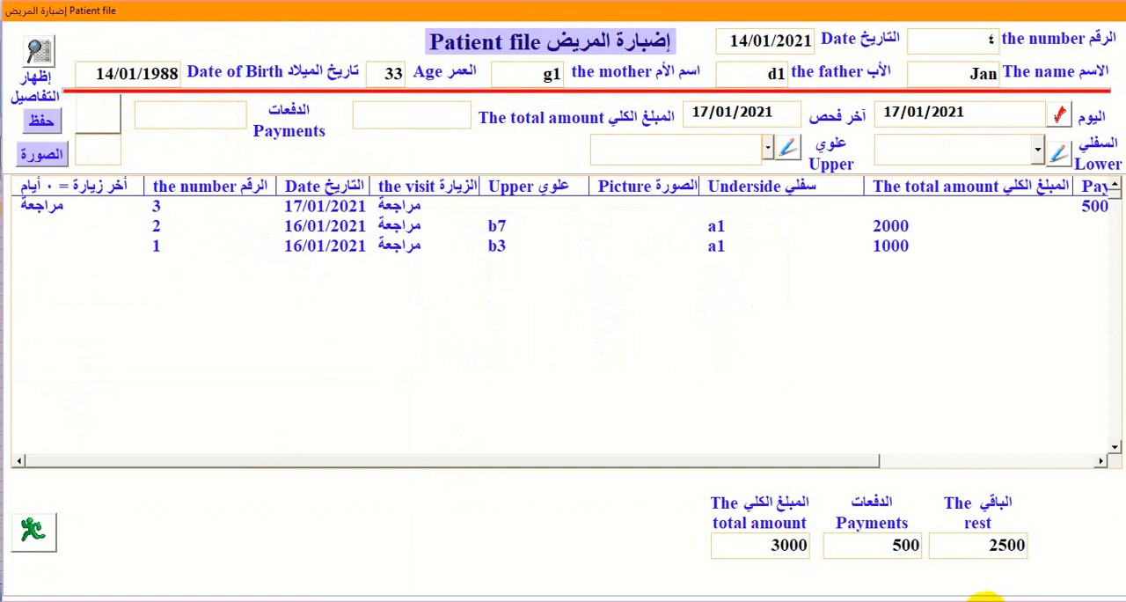
# - Bring up the Google Translate window, place it over the right part of the patient file and make it taller
pyautogui.click(1003, 599)
pyautogui.moveTo(119, 19); pyautogui.dragTo(830, 24)
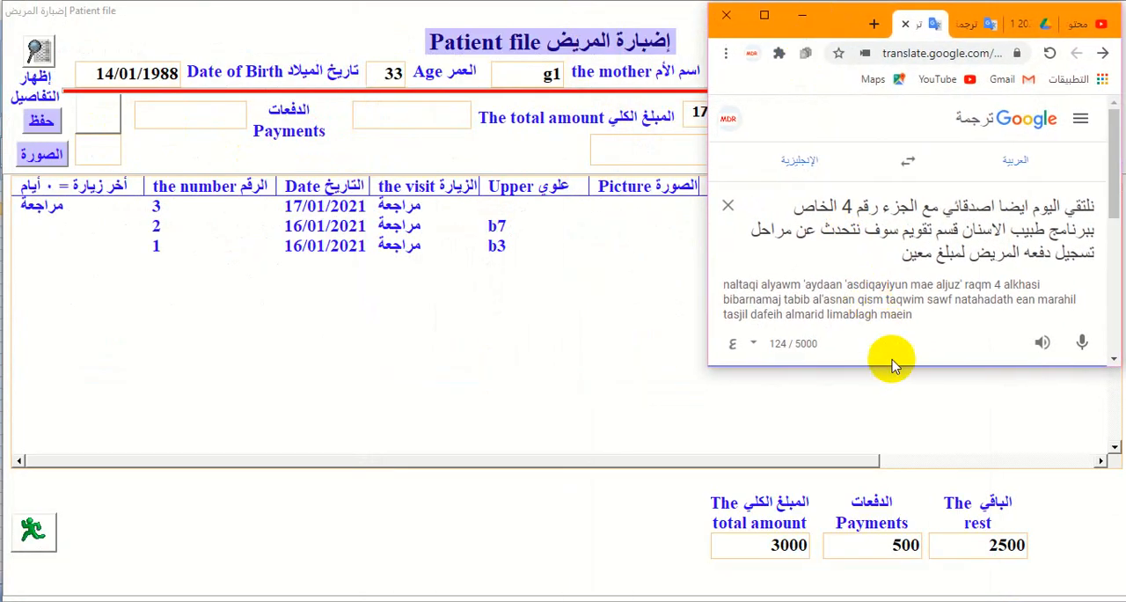
pyautogui.moveTo(898, 368); pyautogui.dragTo(897, 464)
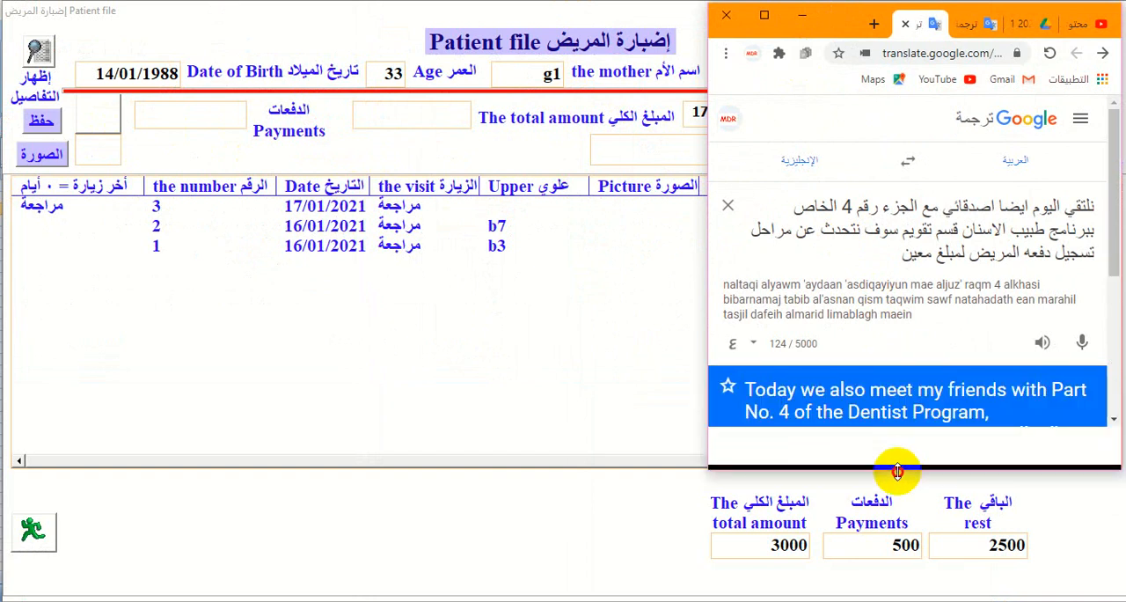
# - Replace the source text with a dictated Arabic explanation of recording and saving a payment, and play its English translation aloud
pyautogui.click(728, 205)
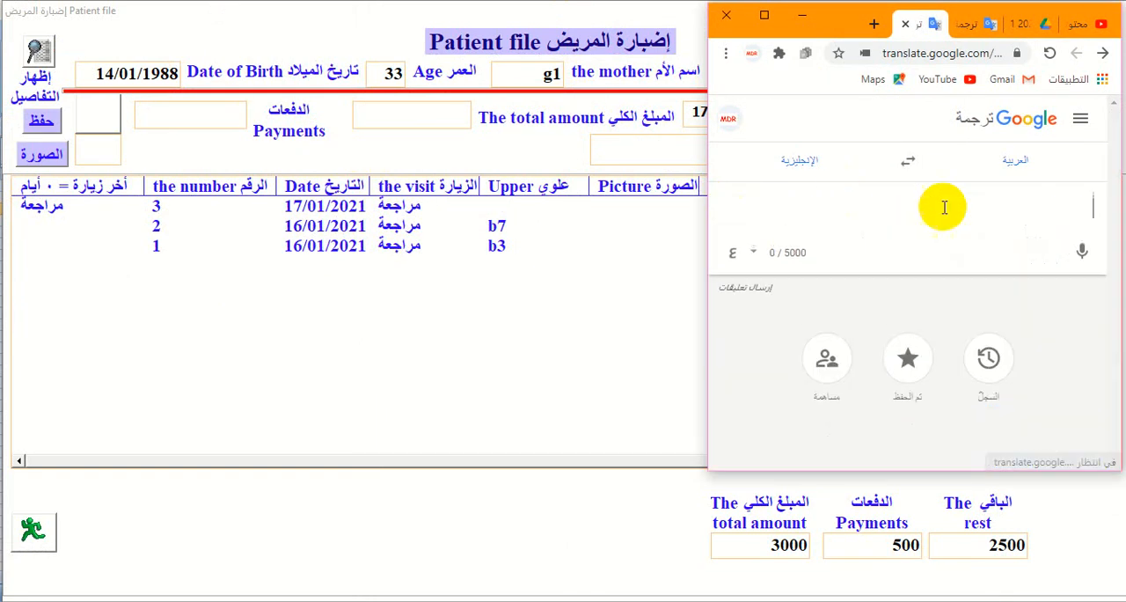
pyautogui.click(1084, 252)
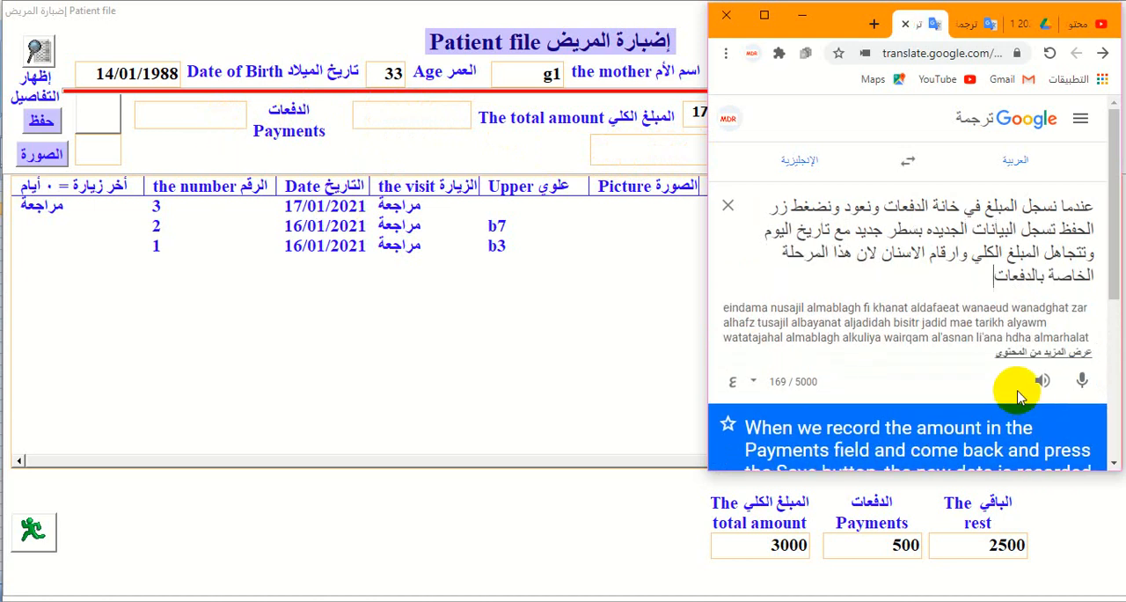
pyautogui.scroll(-2, 1019, 396)
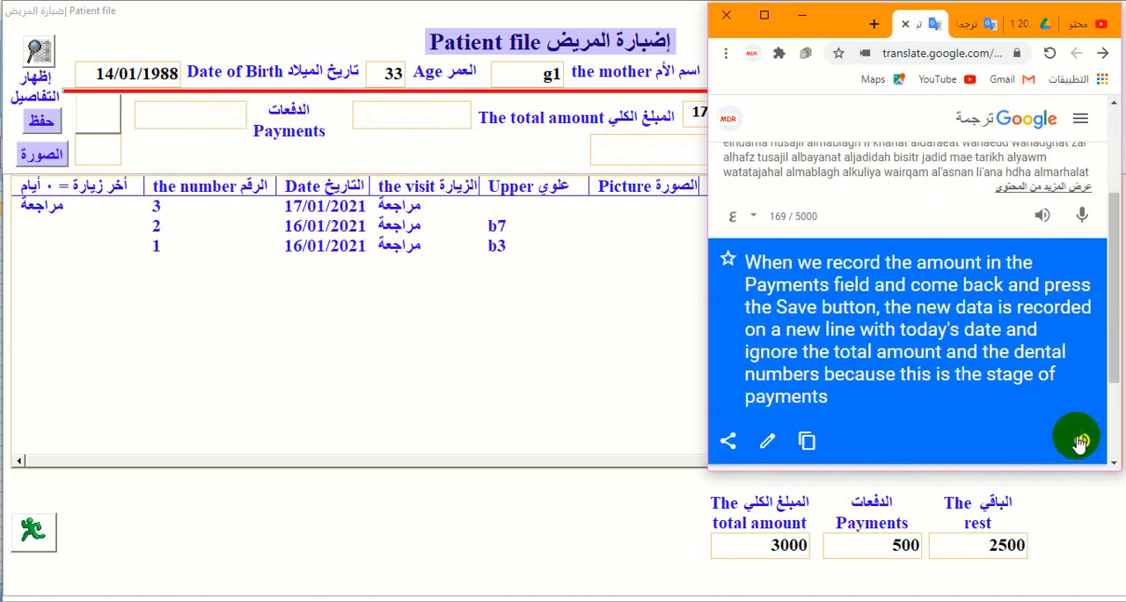
pyautogui.click(1083, 444)
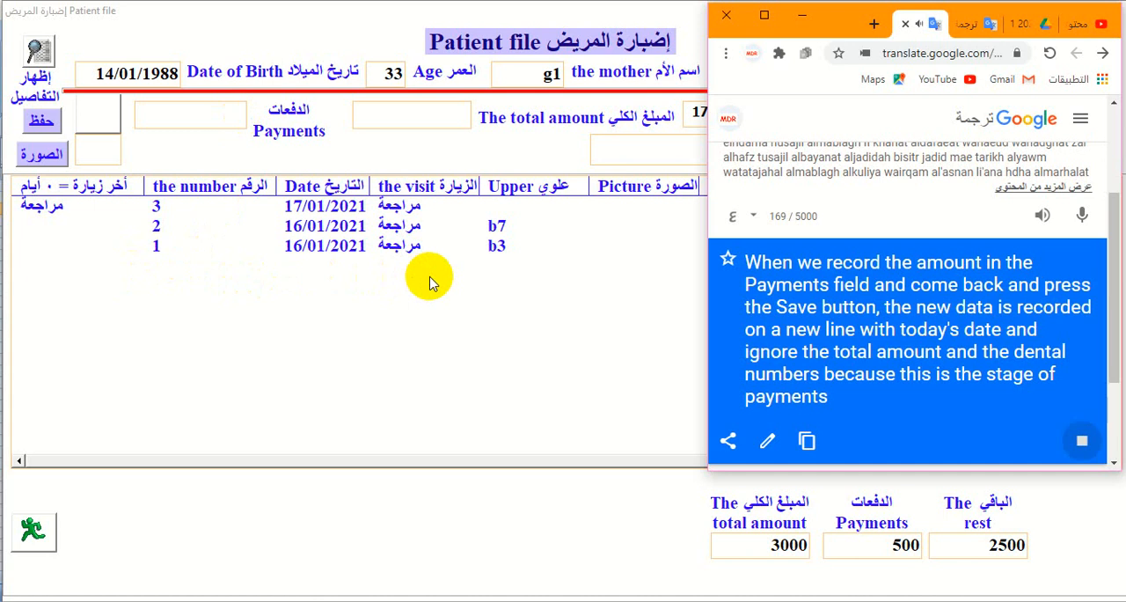
# - Record a payment of 1000 in the patient file, save it and select the new visit row to view its payment
pyautogui.click(173, 116)
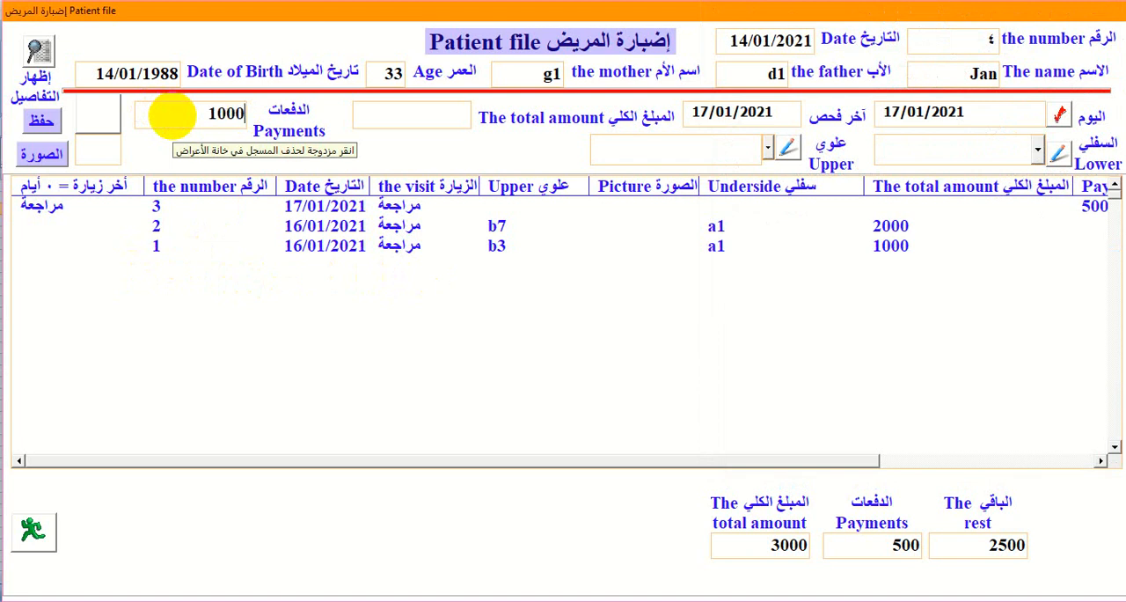
pyautogui.click(39, 127)
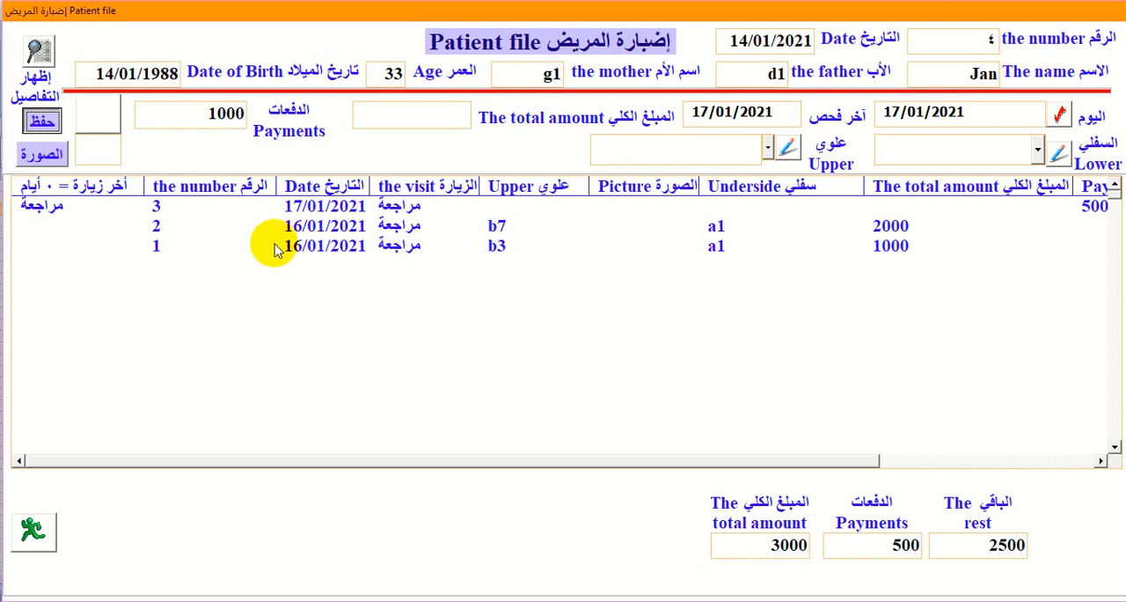
pyautogui.click(209, 209)
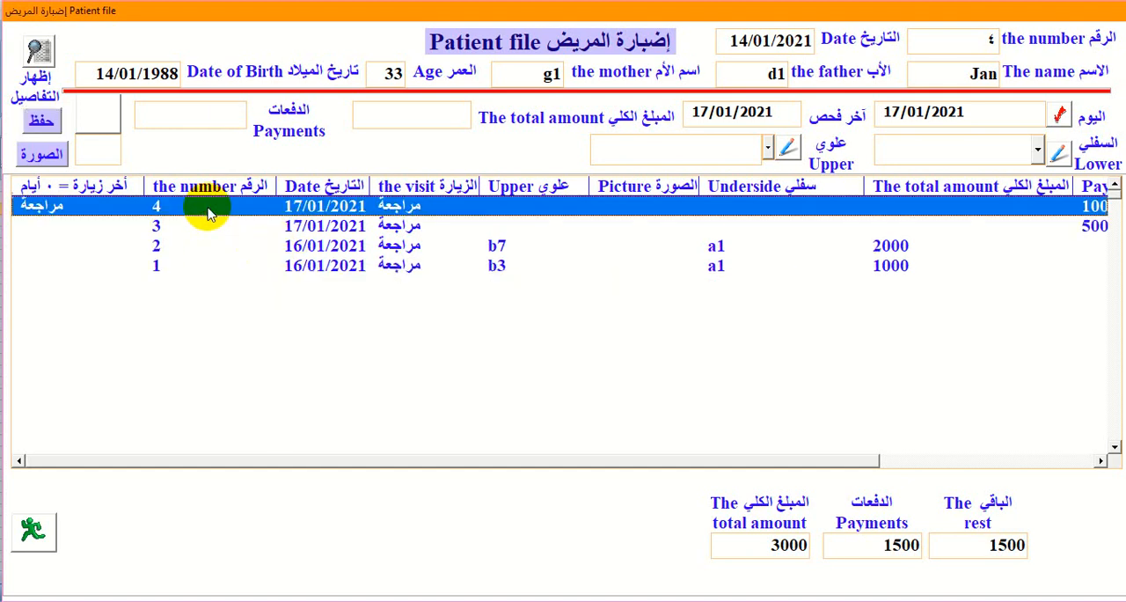
pyautogui.moveTo(777, 459); pyautogui.dragTo(878, 459)
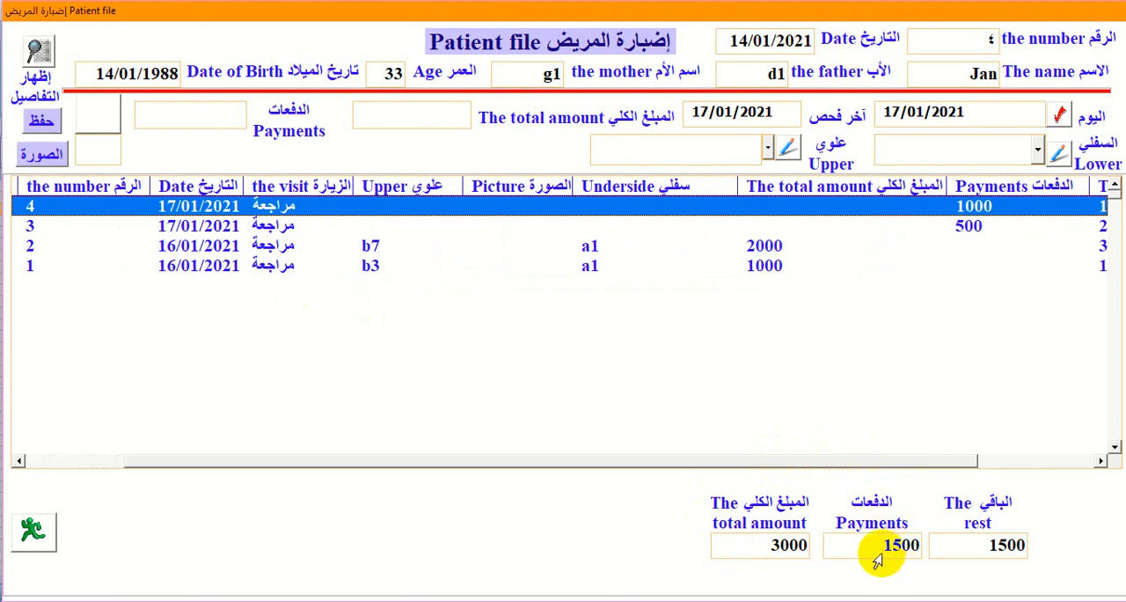
# - Switch to Google Translate, replace the text with dictated Arabic about the registered payment of 1000, and play the English translation aloud
pyautogui.click(990, 599)
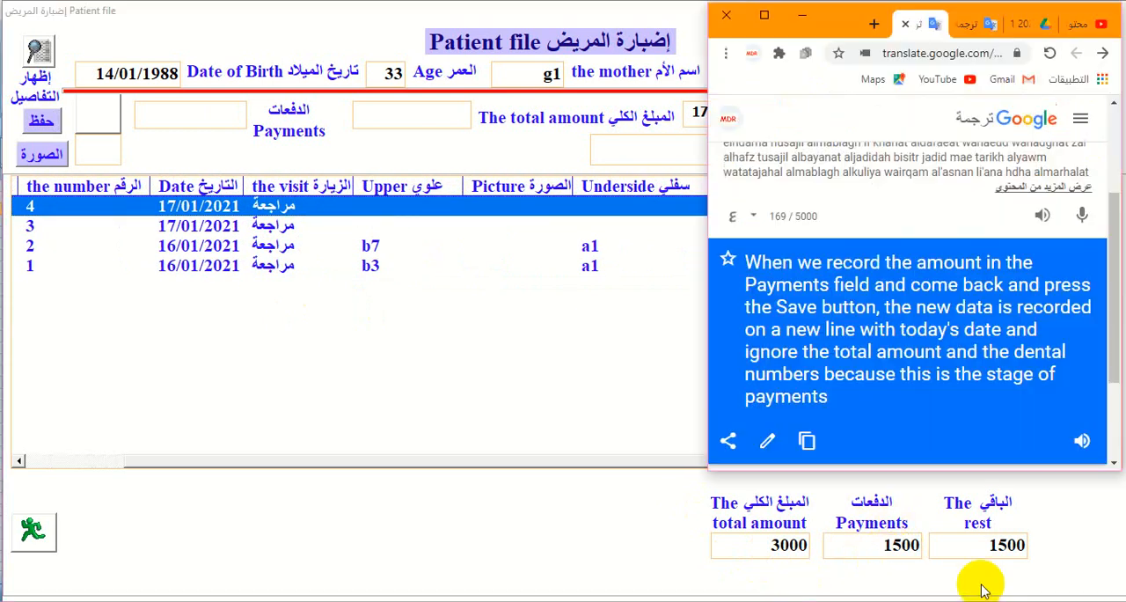
pyautogui.scroll(2, 1091, 214)
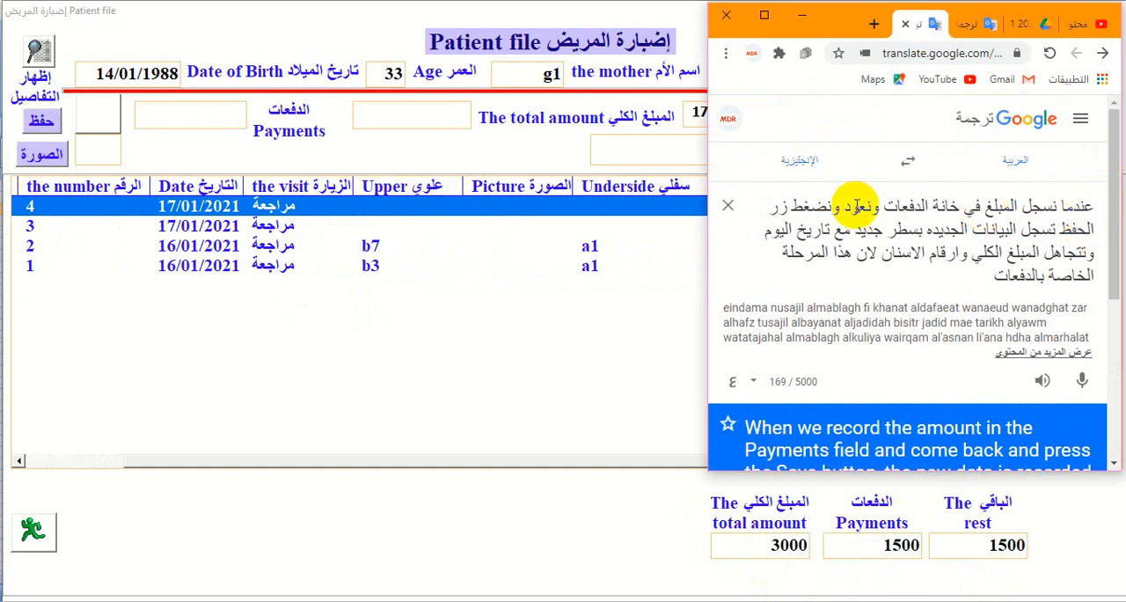
pyautogui.click(731, 211)
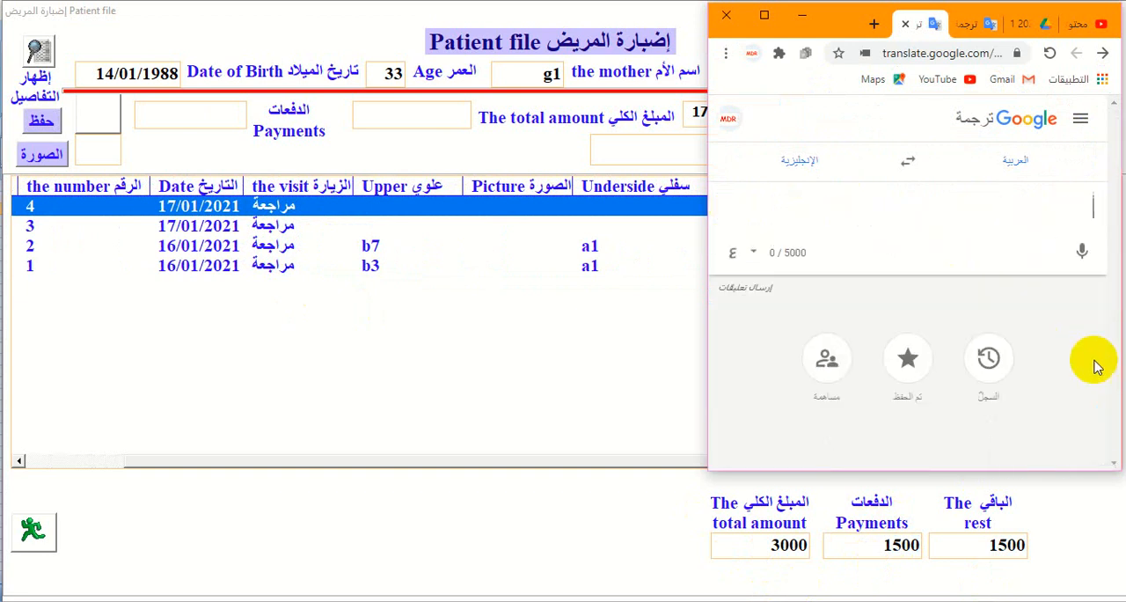
pyautogui.click(1083, 257)
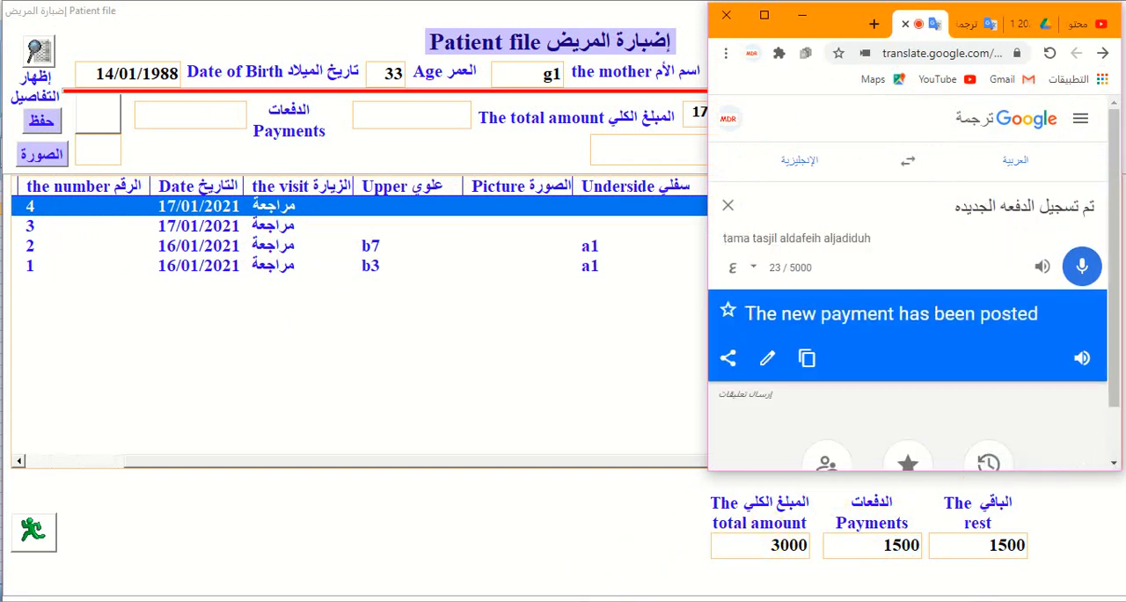
pyautogui.moveTo(620, 600)
pyautogui.click(518, 588)
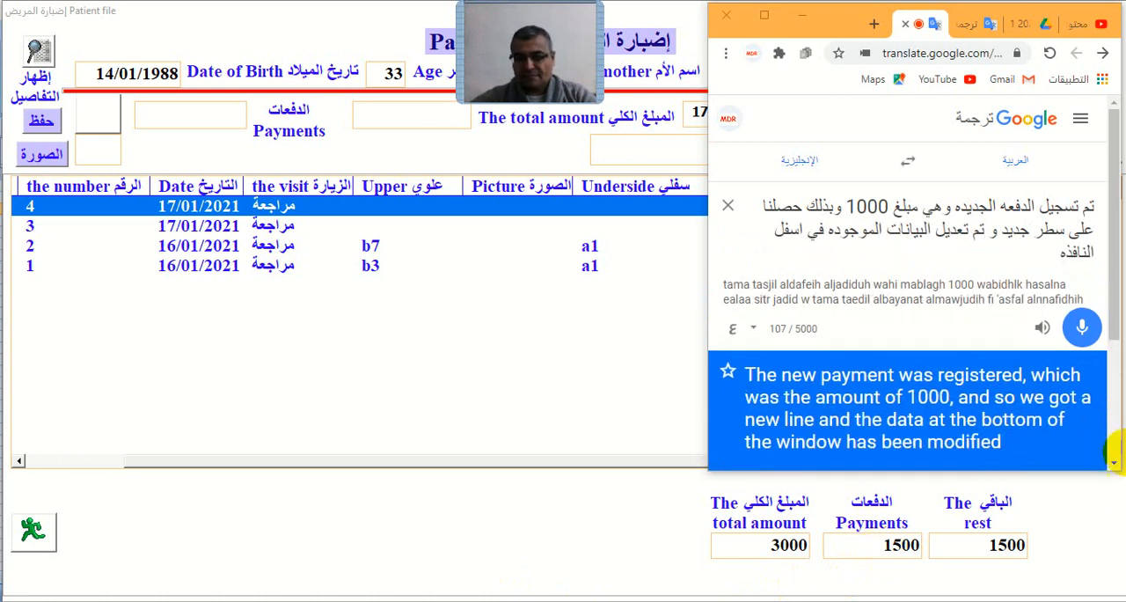
pyautogui.scroll(-2, 1080, 433)
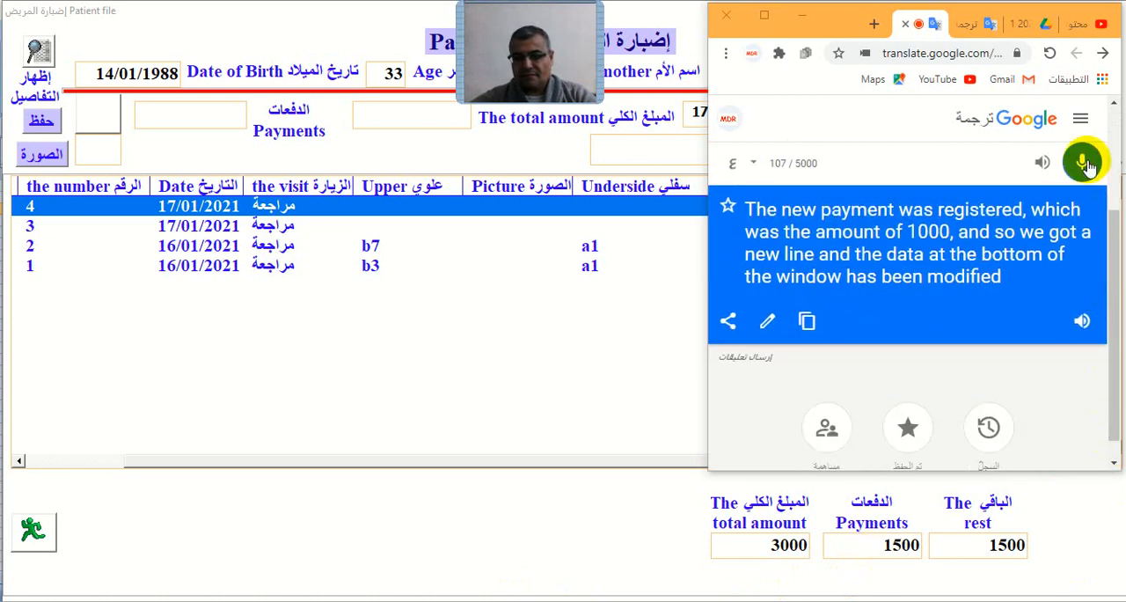
pyautogui.click(1082, 321)
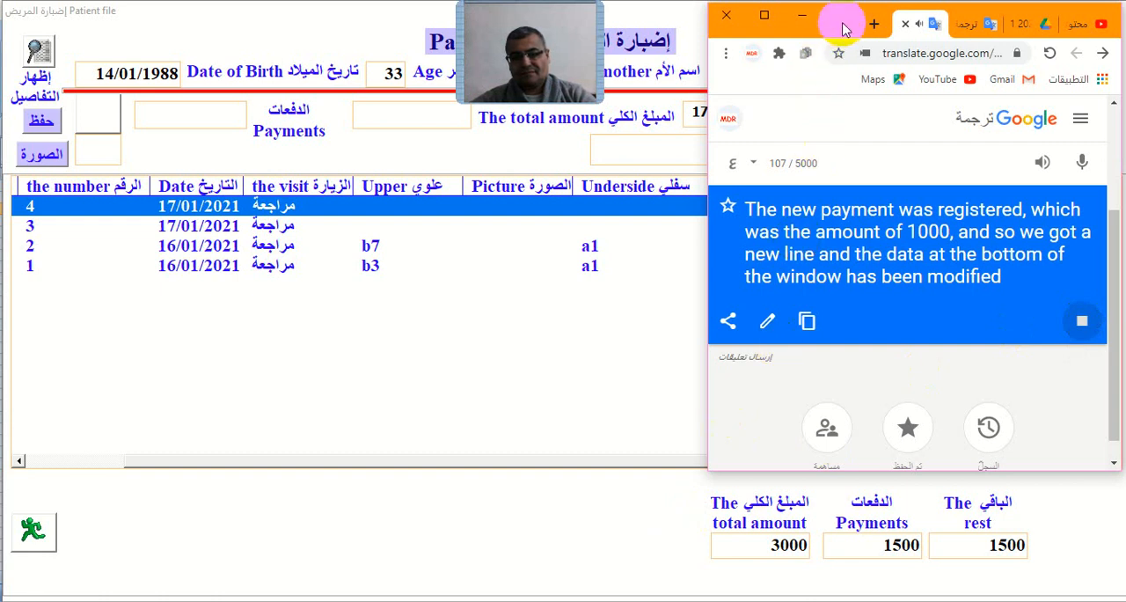
# - Return to the patient file and examine the payments and remaining balance columns of the visit list
pyautogui.click(588, 535)
pyautogui.moveTo(955, 464); pyautogui.dragTo(1077, 461)
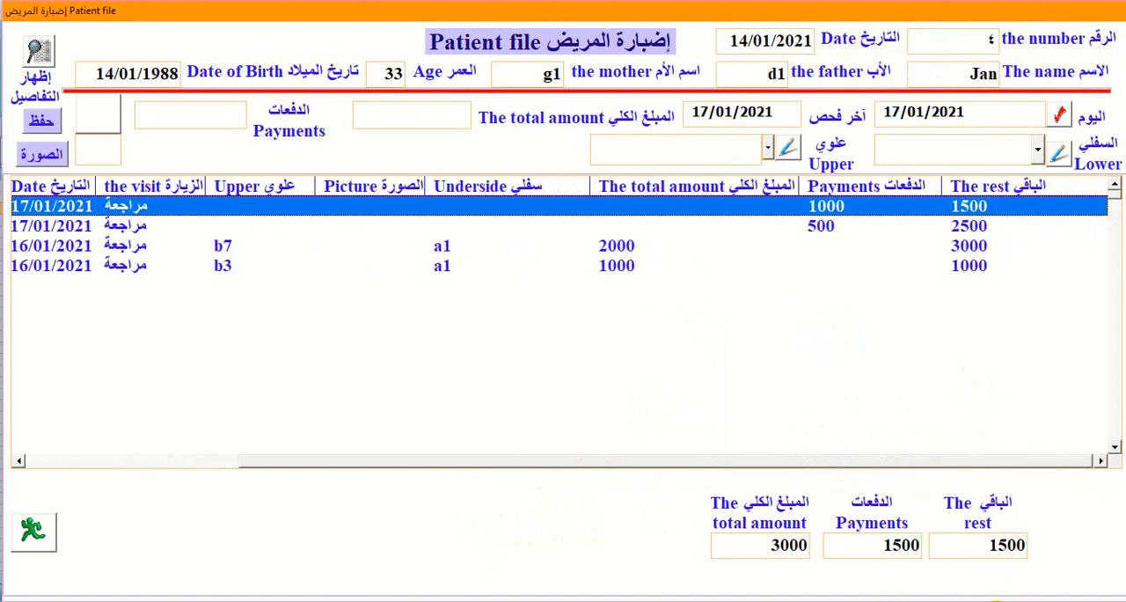
# - Switch to Google Translate, replace the text with dictated Arabic closing remarks about payments and tomorrow's dental pictures topic, and play the English translation aloud
pyautogui.click(1002, 600)
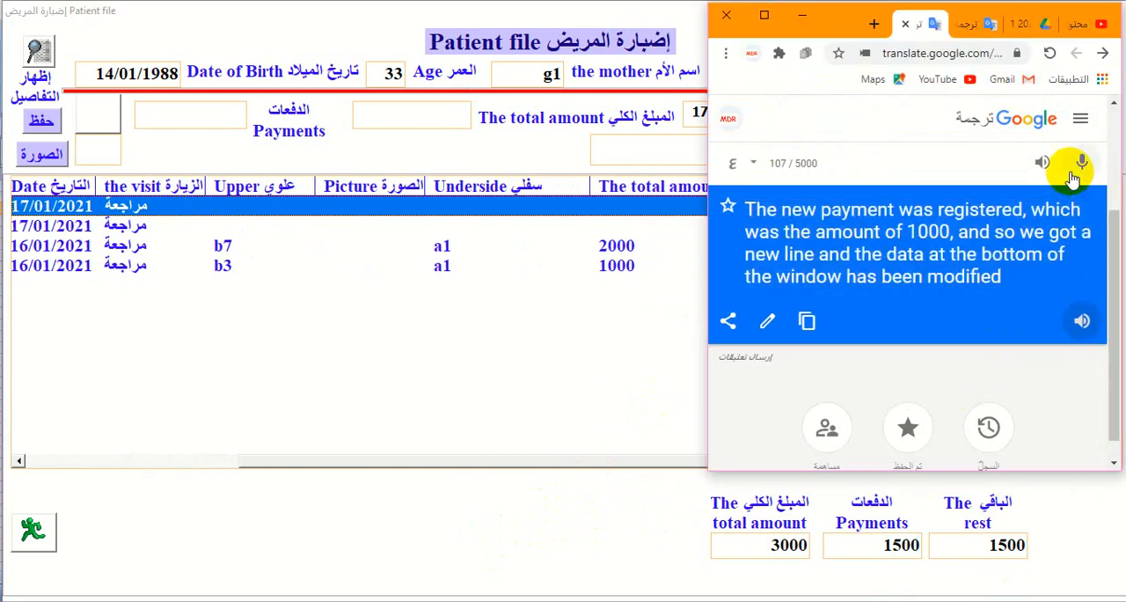
pyautogui.scroll(3, 1053, 201)
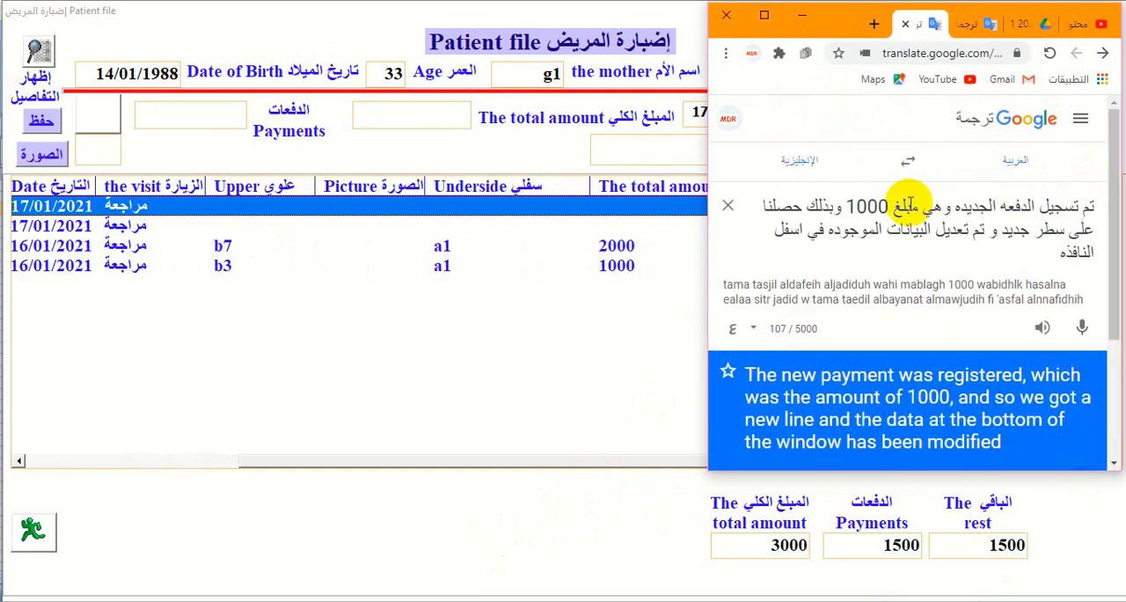
pyautogui.click(732, 207)
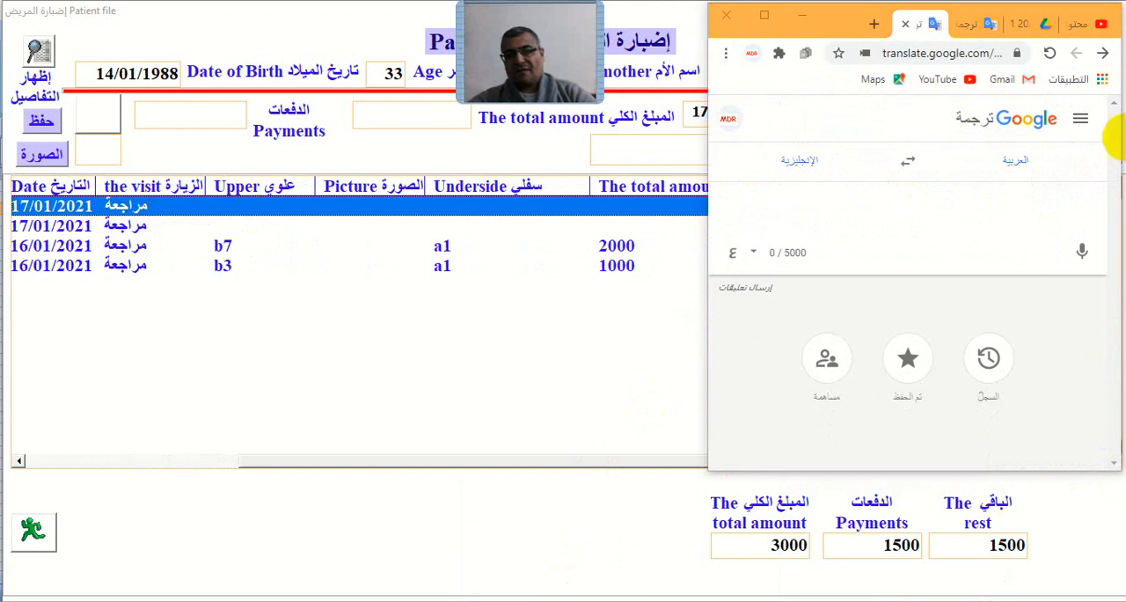
pyautogui.click(1082, 251)
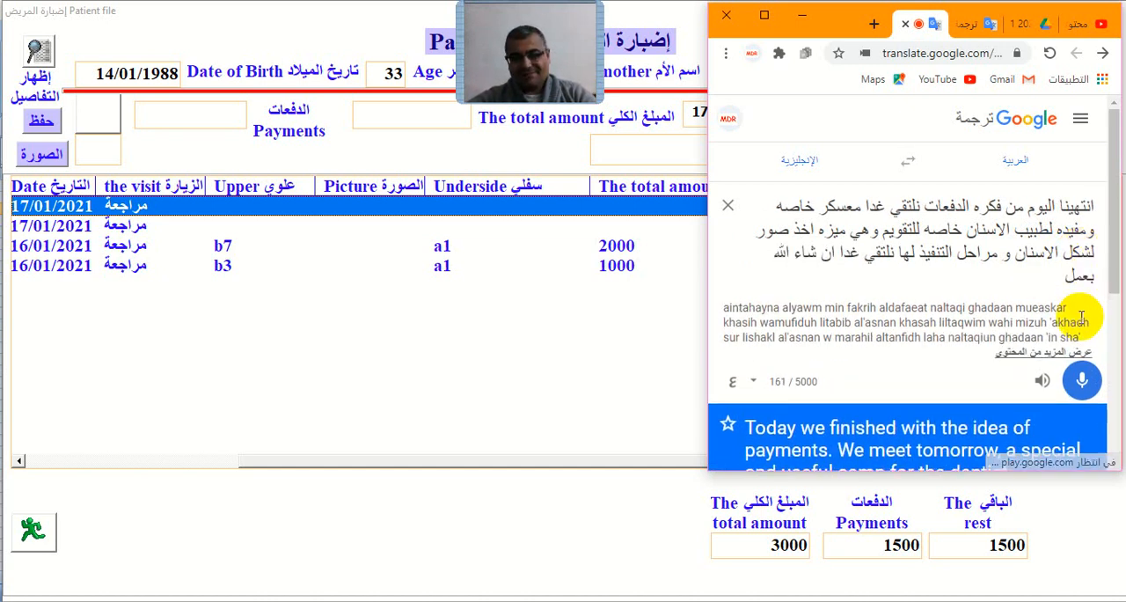
pyautogui.click(1082, 380)
pyautogui.scroll(-3, 1056, 398)
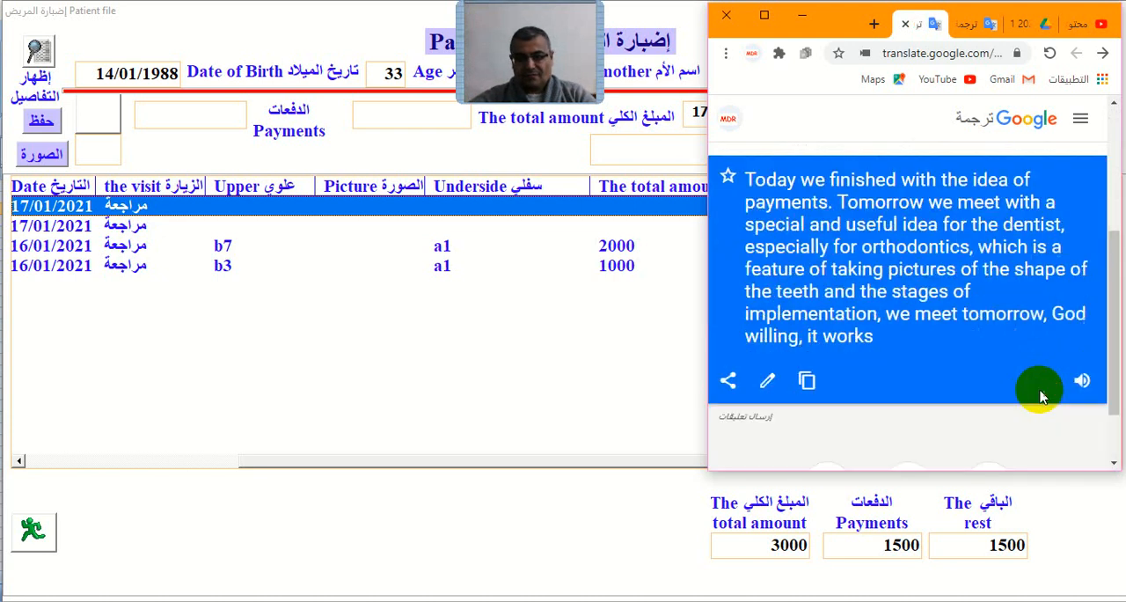
pyautogui.click(1082, 380)
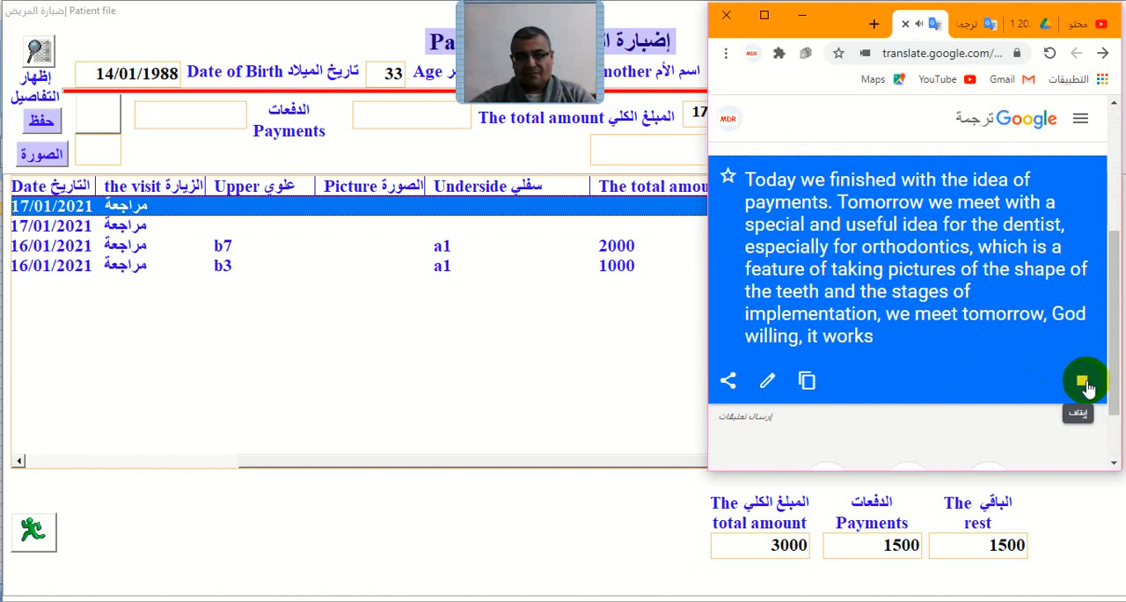